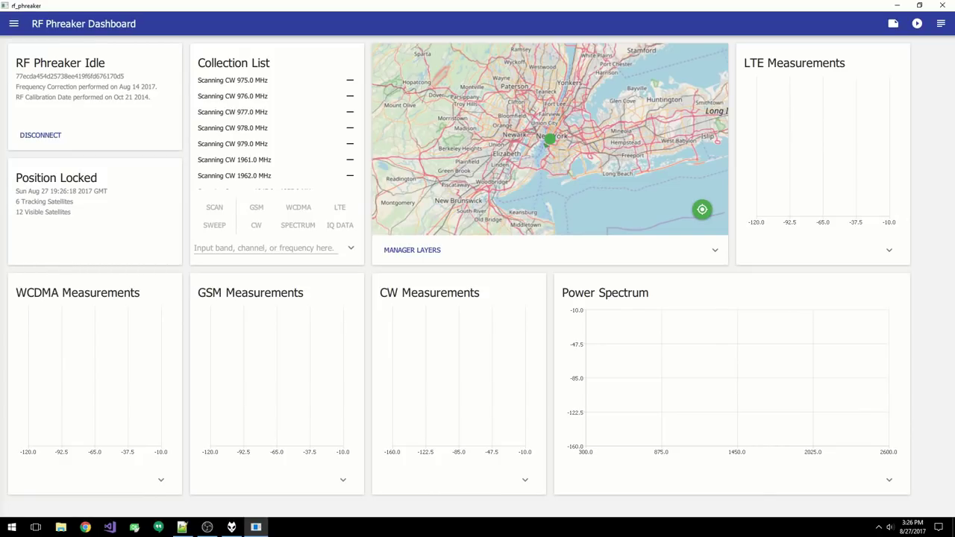
Glance at the app pages list, then enter 1940 in the dashboard's band/frequency entry
left_click(13, 24)
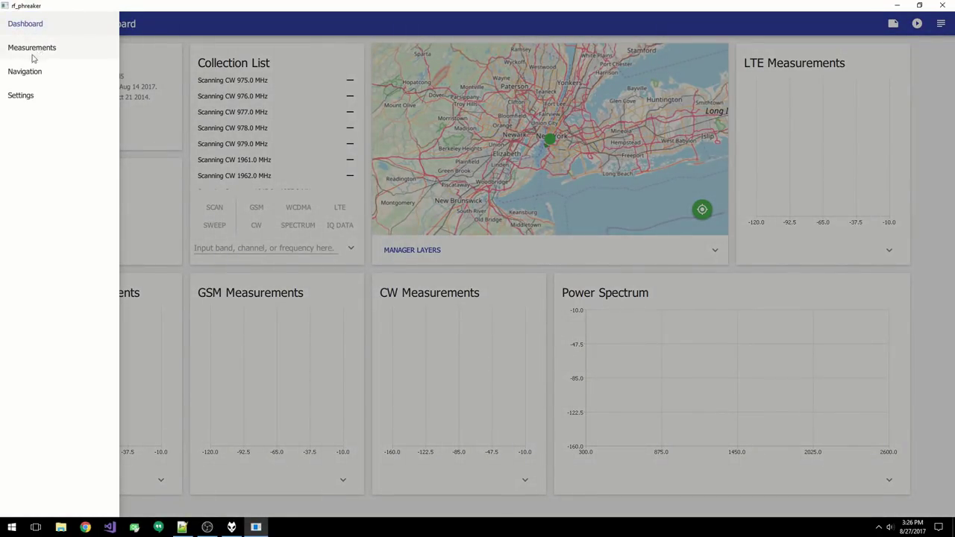
left_click(216, 37)
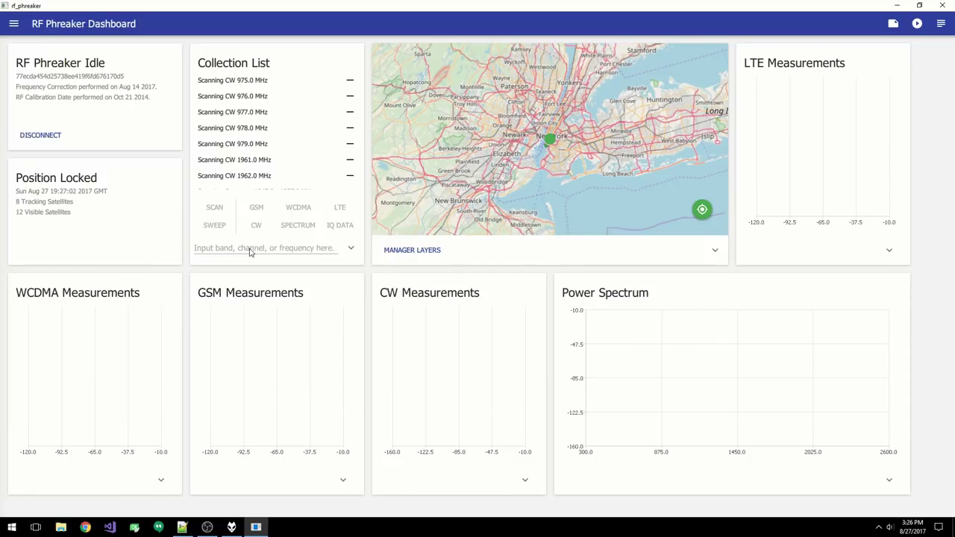
left_click(250, 252)
type("1940")
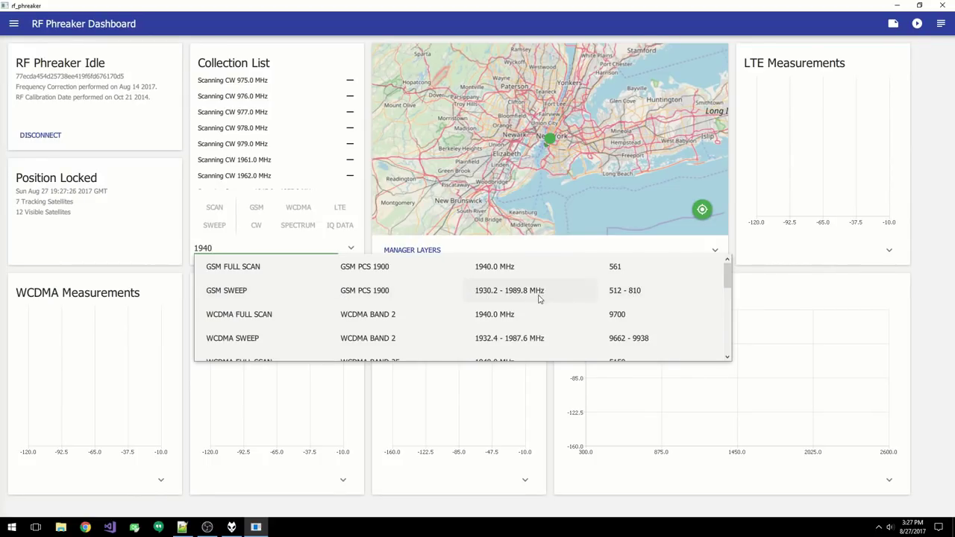
Browse the GSM, WCDMA, LTE and CW options at 1940 MHz and start extending the query to 1940-1945
scroll(287, 308, "down", 3)
scroll(287, 308, "down", 3)
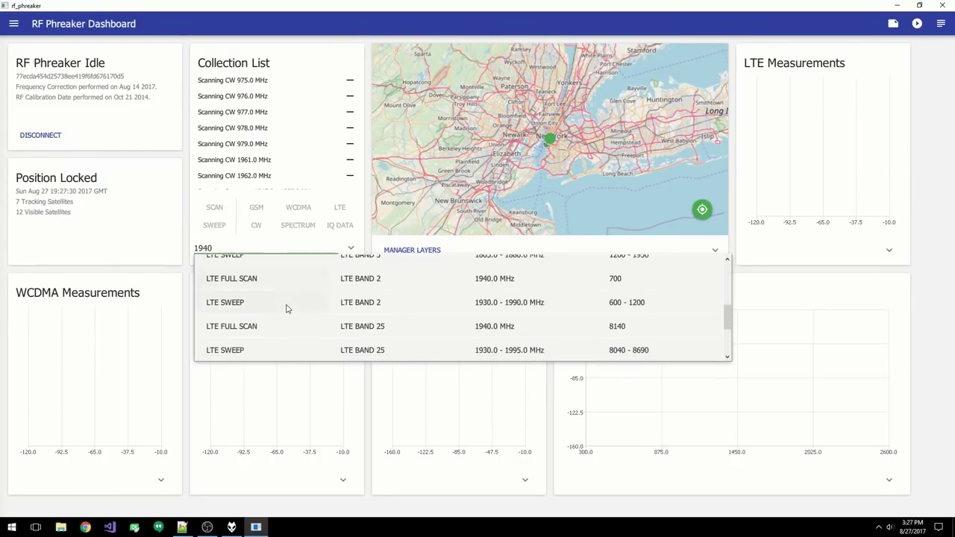
scroll(286, 308, "down", 3)
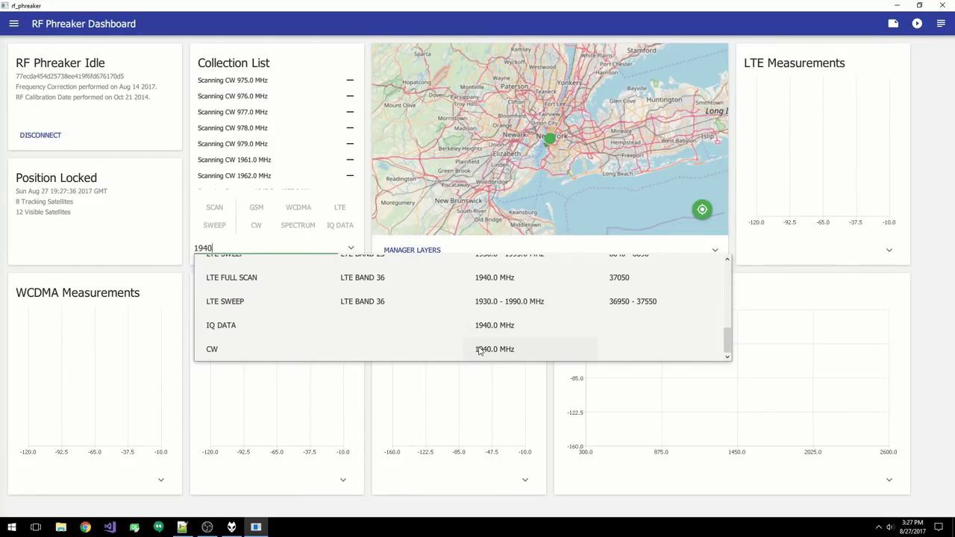
type("-")
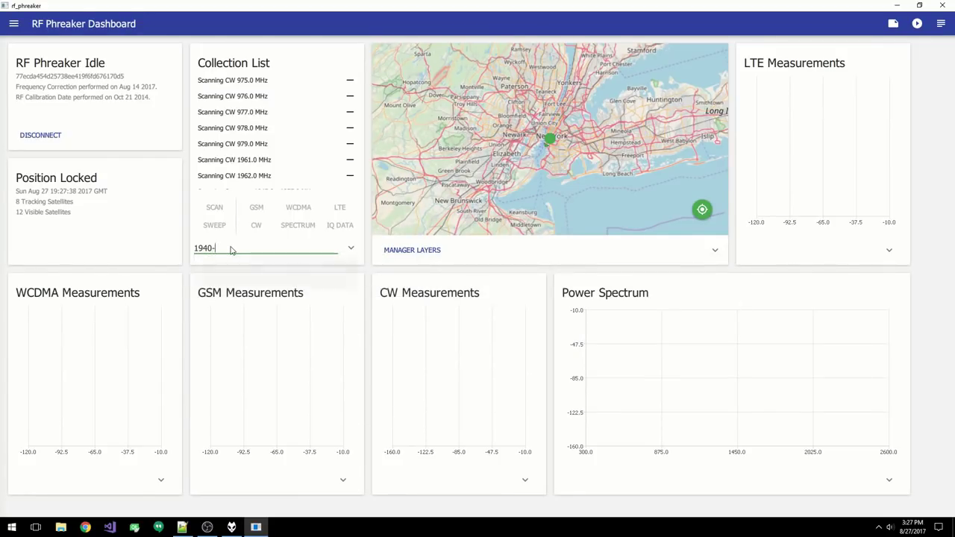
type("1945")
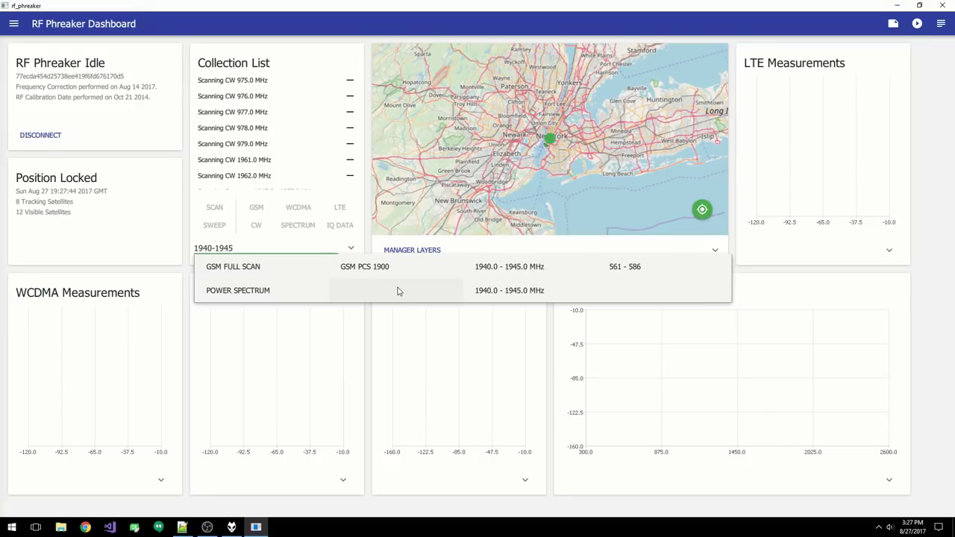
Erase the 1940 range query, preview the GSM bands, and expand then shrink the Collection List
left_click(310, 251)
key("BackSpace")
key("BackSpace")
key("BackSpace")
key("BackSpace")
key("BackSpace")
key("BackSpace")
key("BackSpace")
key("BackSpace")
key("BackSpace")
left_click(257, 209)
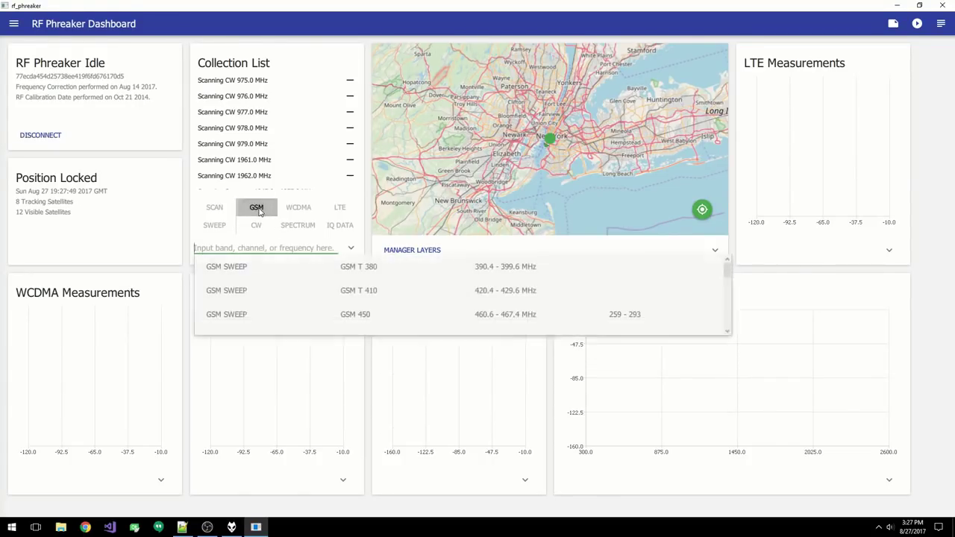
left_click(259, 212)
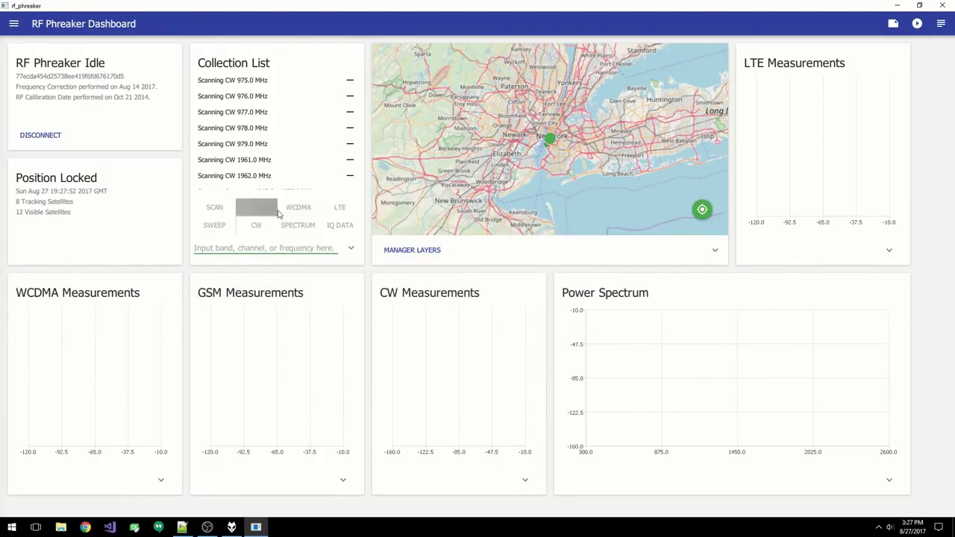
left_click(351, 248)
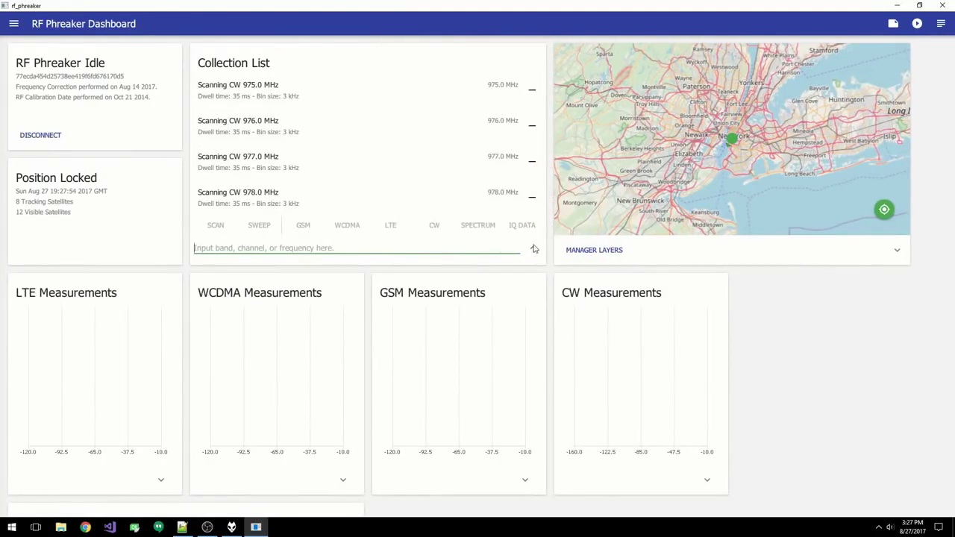
left_click(534, 249)
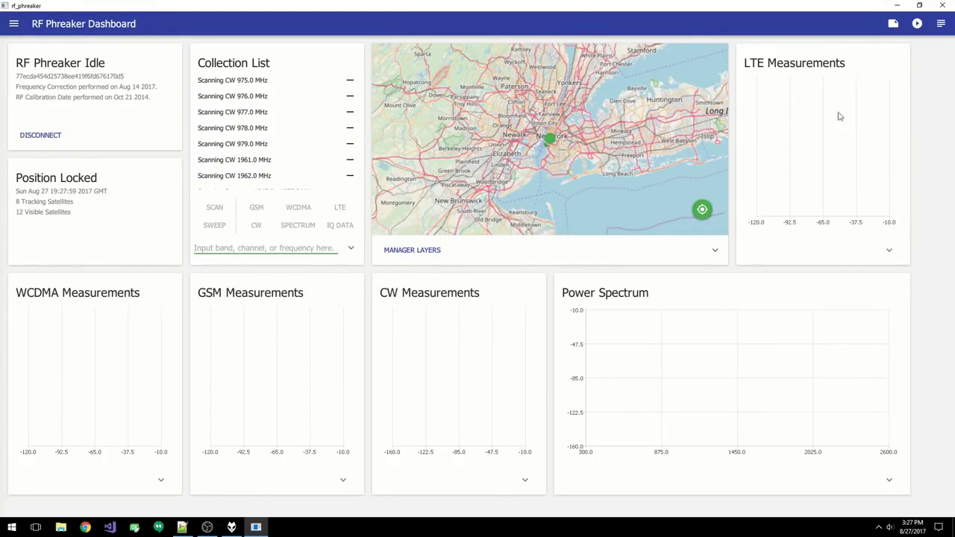
Start recording a data collection and save its collection file
left_click(918, 23)
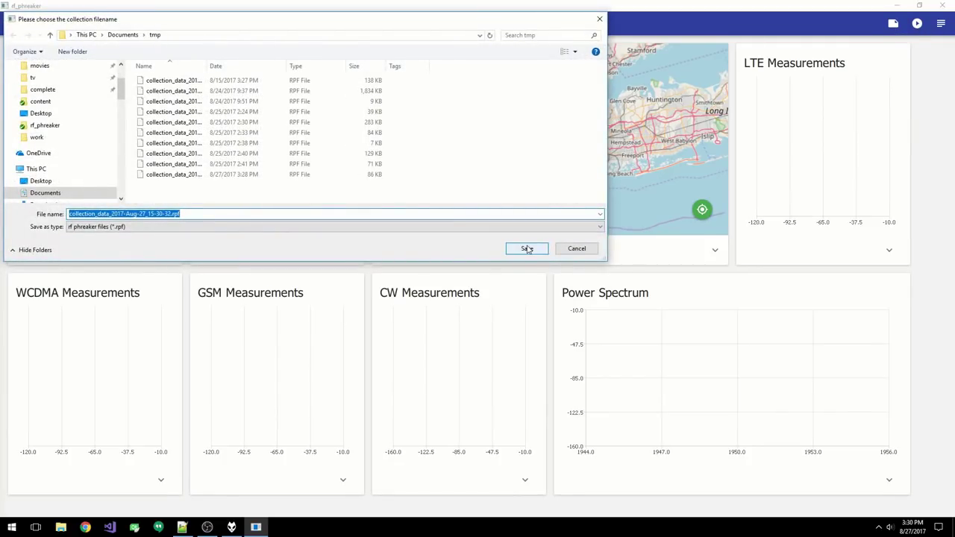
left_click(527, 249)
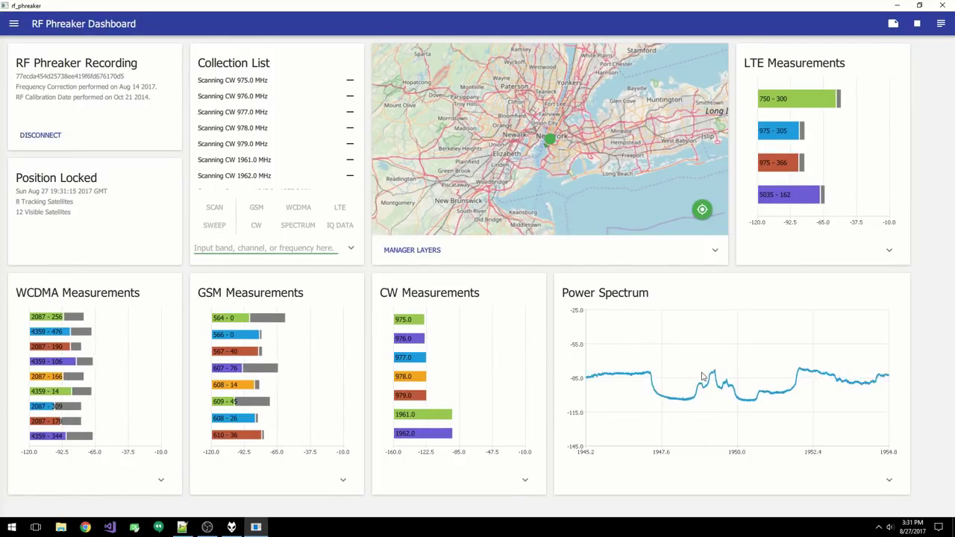
Zoom the power spectrum and remove the GSM, LTE and WCDMA scans from the collection list
left_click_drag(657, 349, 784, 432)
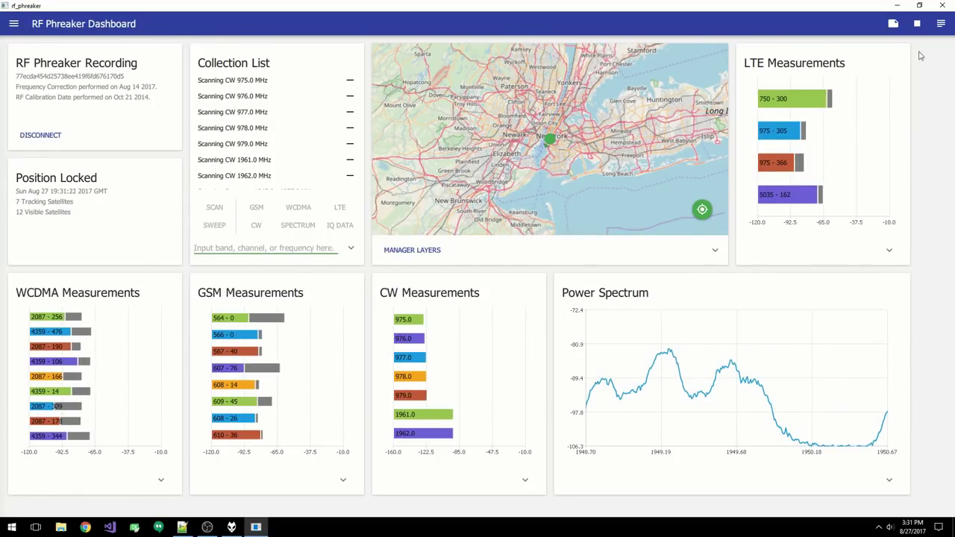
scroll(250, 169, "down", 3)
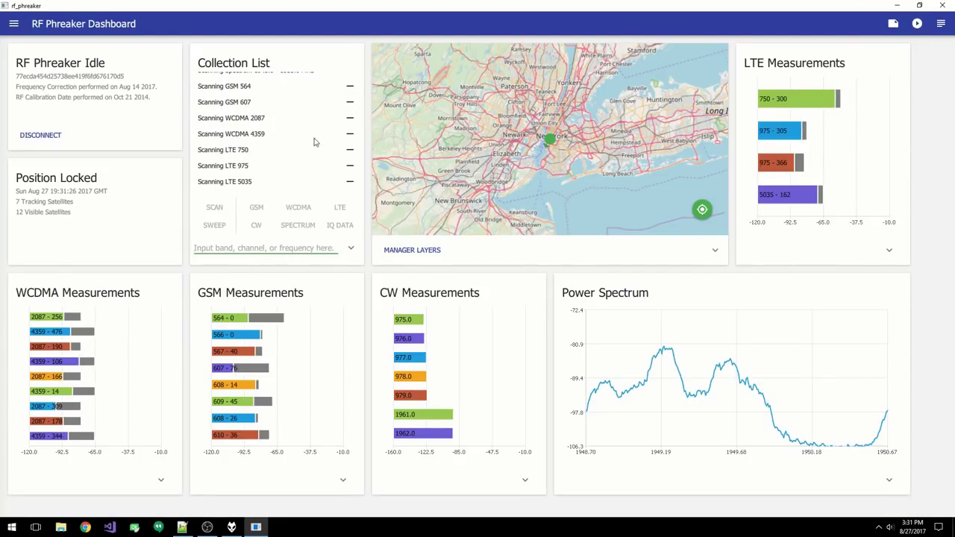
left_click(351, 85)
left_click(351, 101)
left_click(351, 182)
left_click(351, 182)
left_click(351, 183)
left_click(351, 182)
left_click(351, 182)
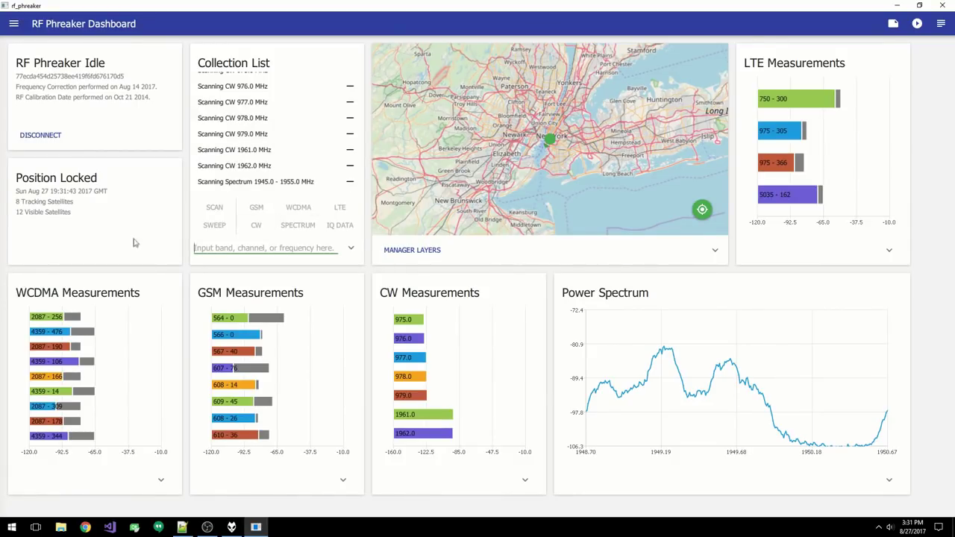
Browse the GSM, LTE and WCDMA band suggestions, then start and save a new recording
left_click(223, 250)
left_click(257, 209)
scroll(306, 302, "down", 5)
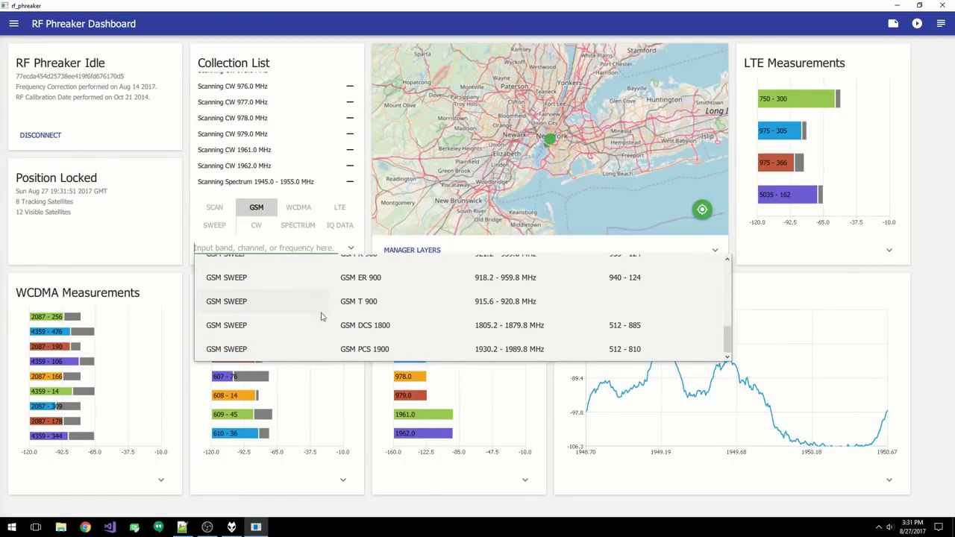
left_click(321, 213)
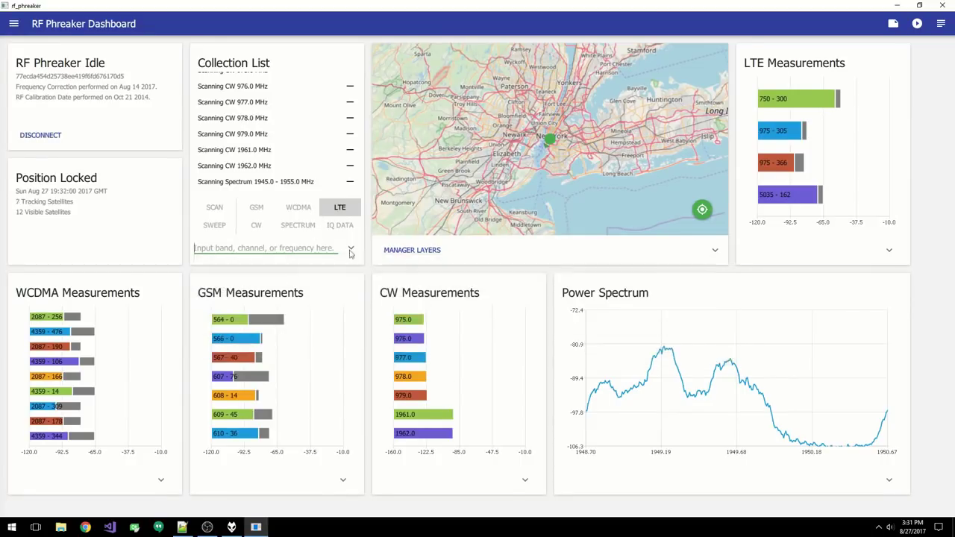
left_click(298, 209)
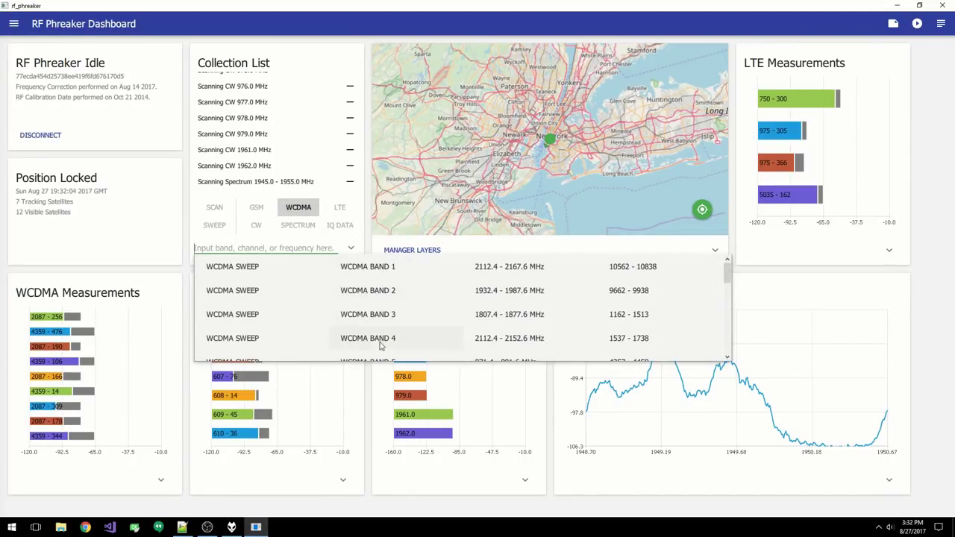
left_click(299, 208)
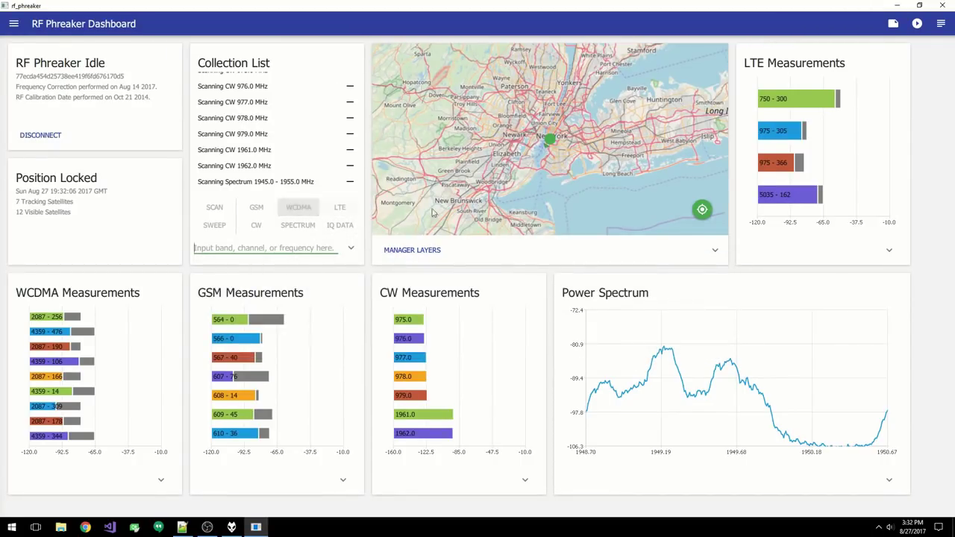
left_click(918, 23)
left_click(528, 252)
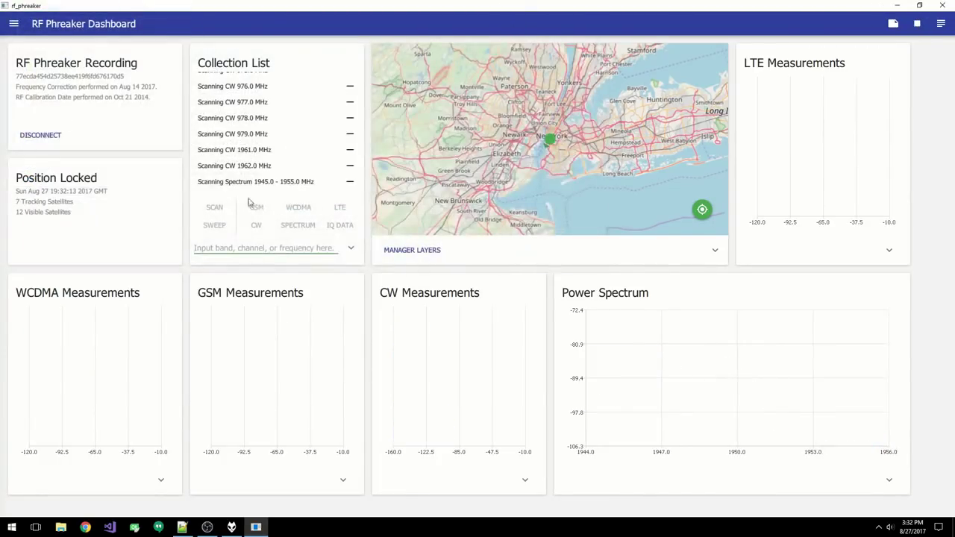
Open the Measurements page's LTE view and inspect the 1967.5 MHz cell's system information details
left_click(13, 24)
left_click(19, 47)
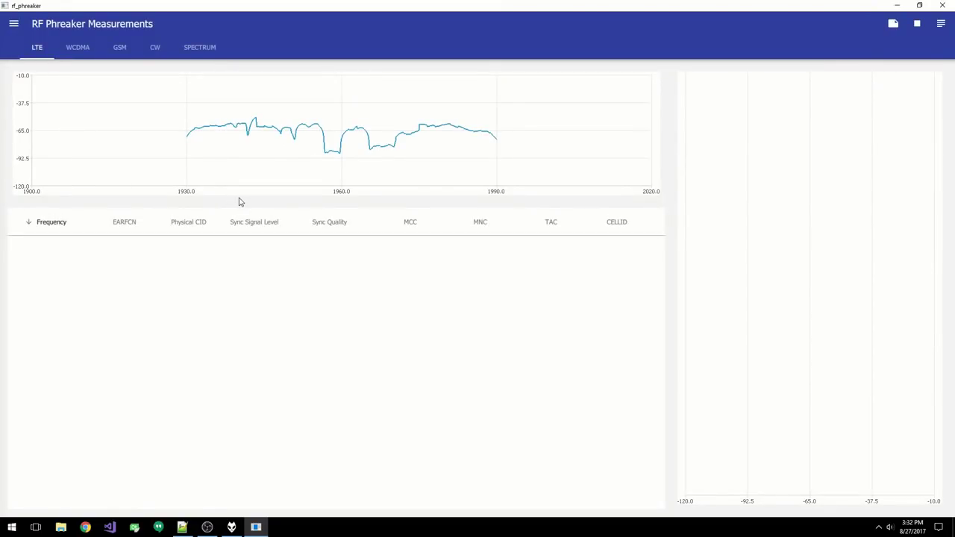
mouse_move(359, 144)
left_mouse_down()
mouse_move(307, 149)
mouse_move(262, 172)
mouse_move(155, 107)
left_mouse_up()
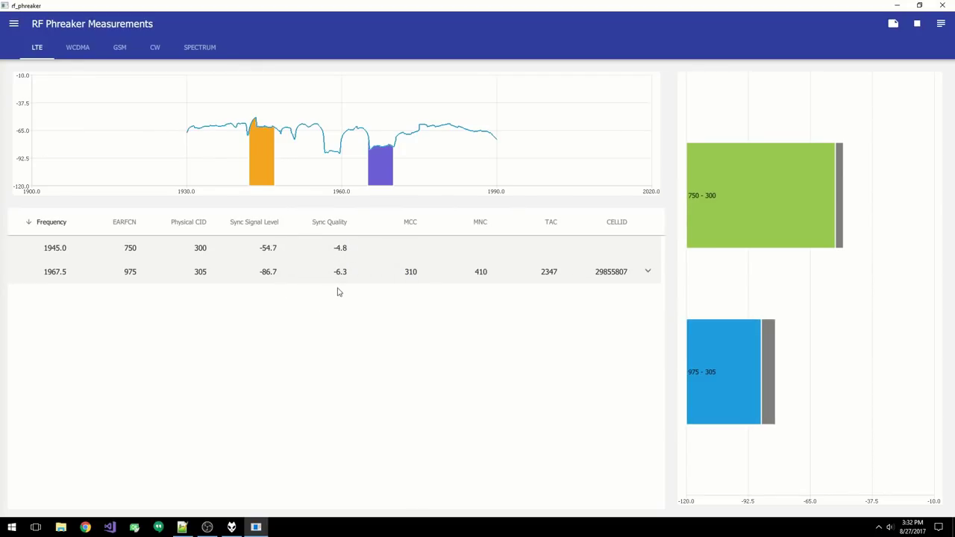
left_click(648, 273)
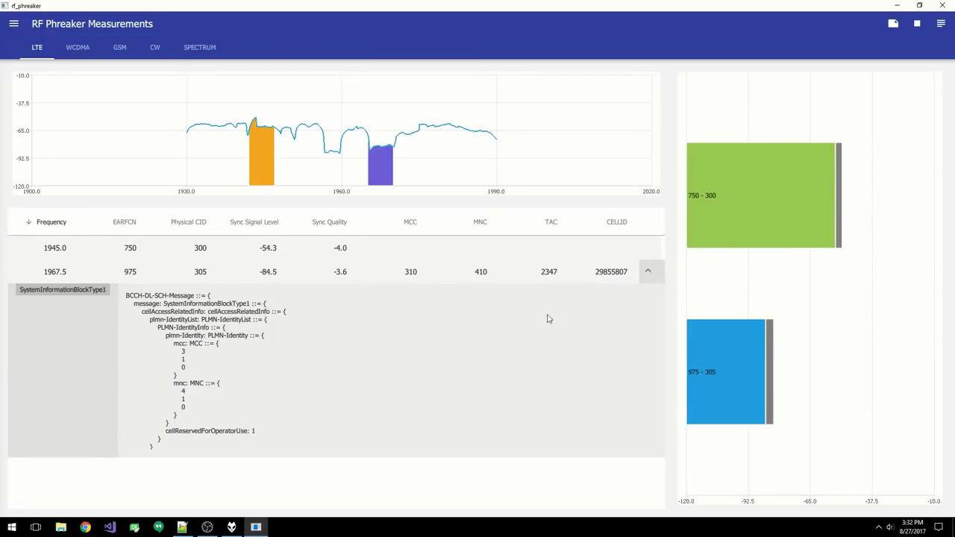
scroll(195, 321, "down", 5)
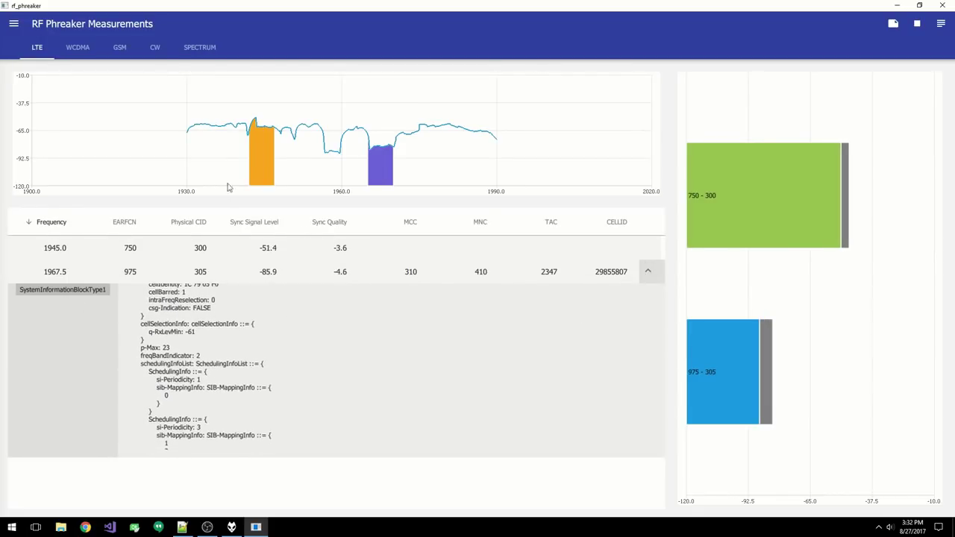
left_click(648, 272)
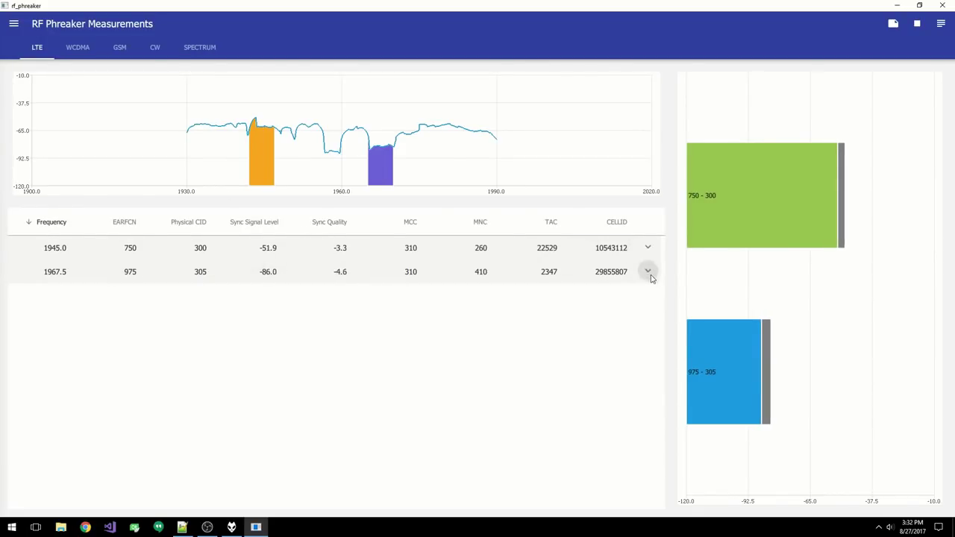
Review the decoded broadcast messages of WCDMA cells 256 and 190
left_click(79, 49)
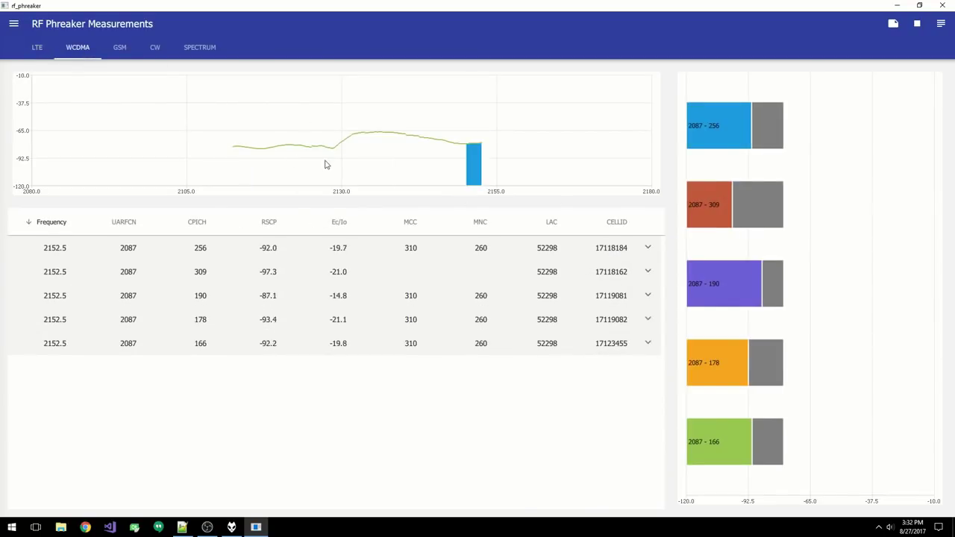
left_click(648, 248)
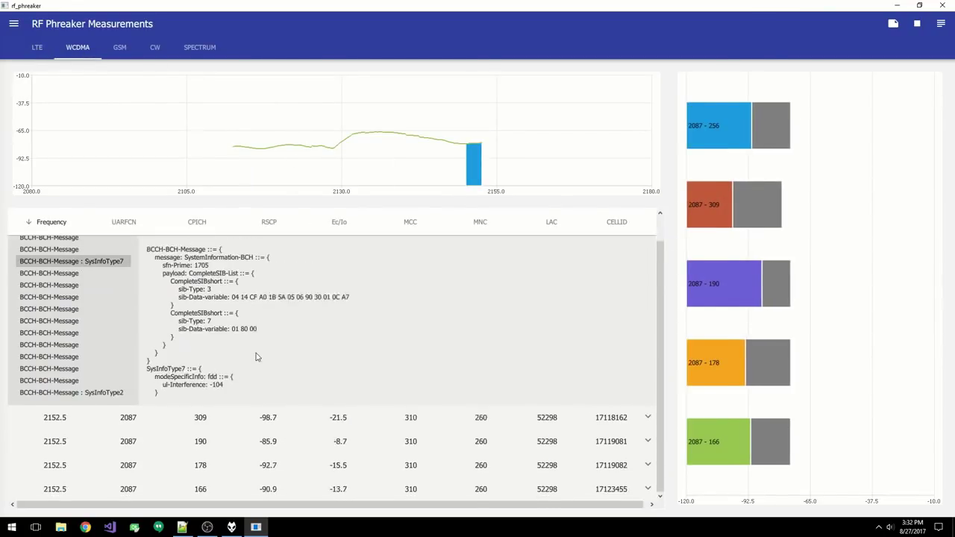
left_click(648, 247)
left_click(648, 296)
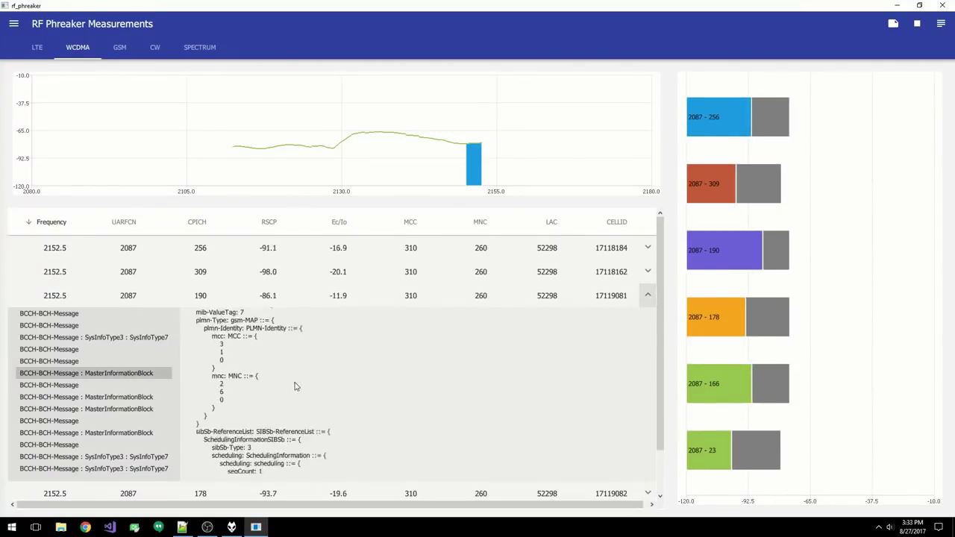
left_click(648, 295)
Inspect GSM ARFCN 562's SYSTEM_INFORMATION_TYPE_1_DN message contents
left_click(119, 47)
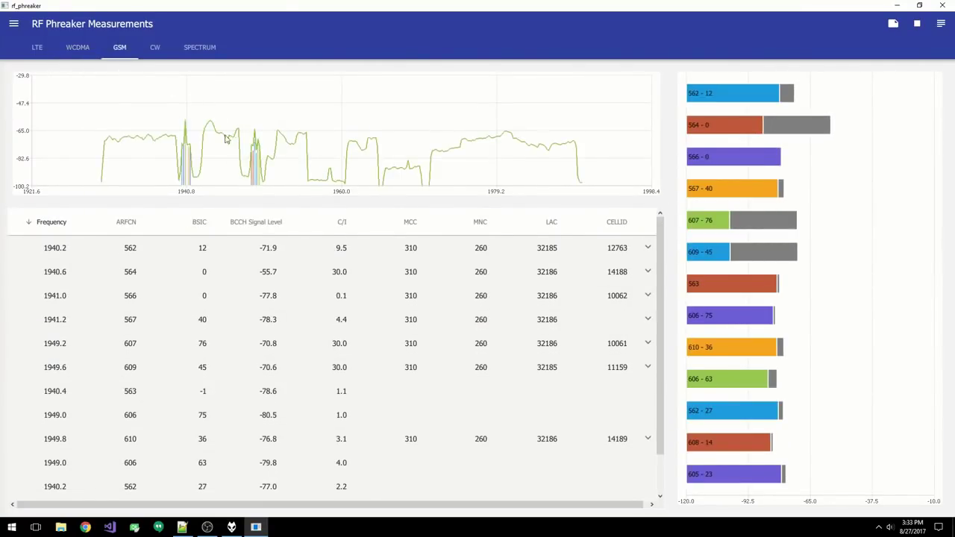
left_click(648, 248)
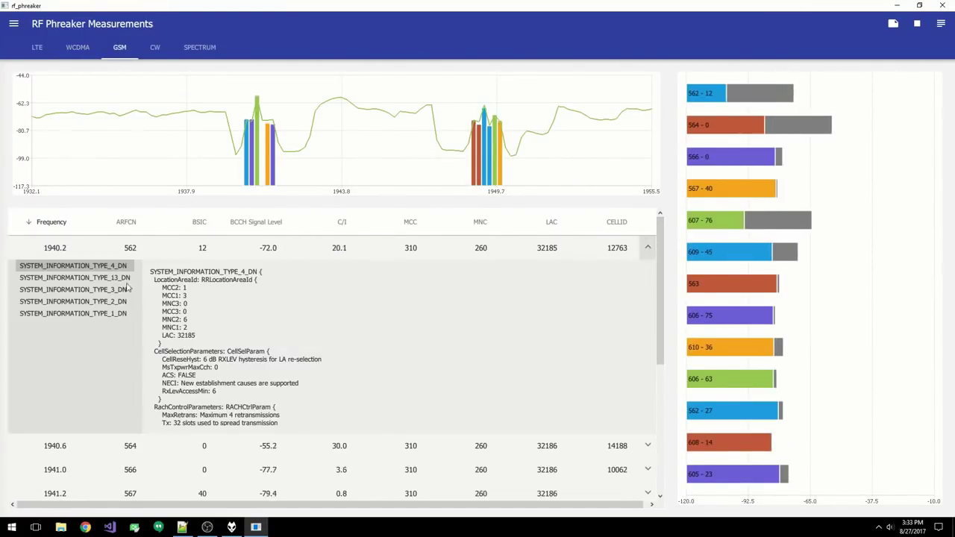
scroll(193, 334, "down", 2)
left_click(72, 254)
scroll(220, 322, "down", 10)
scroll(218, 320, "up", 15)
left_click(648, 248)
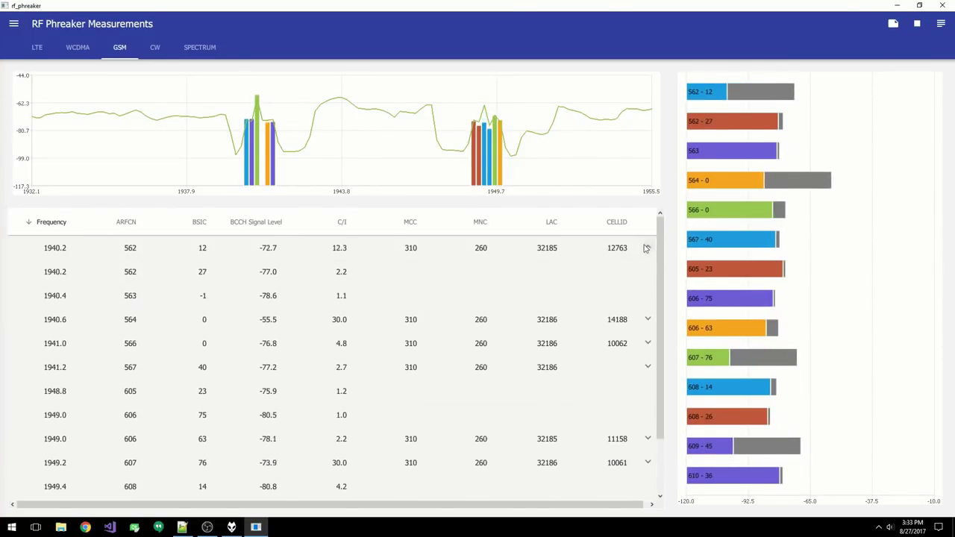
Check the CW measurements, then zoom the Spectrum view to about 1950.02–1951.74 MHz
left_click(155, 49)
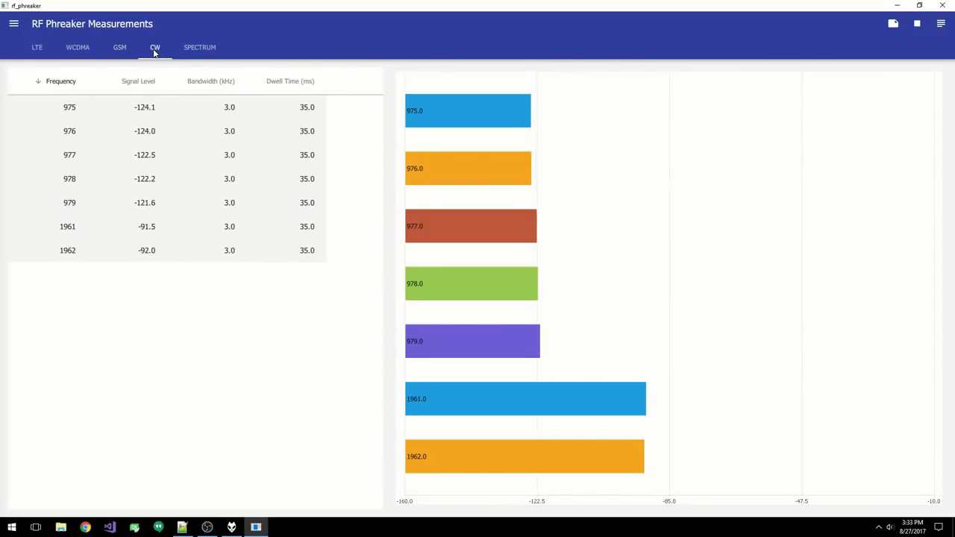
left_click(202, 48)
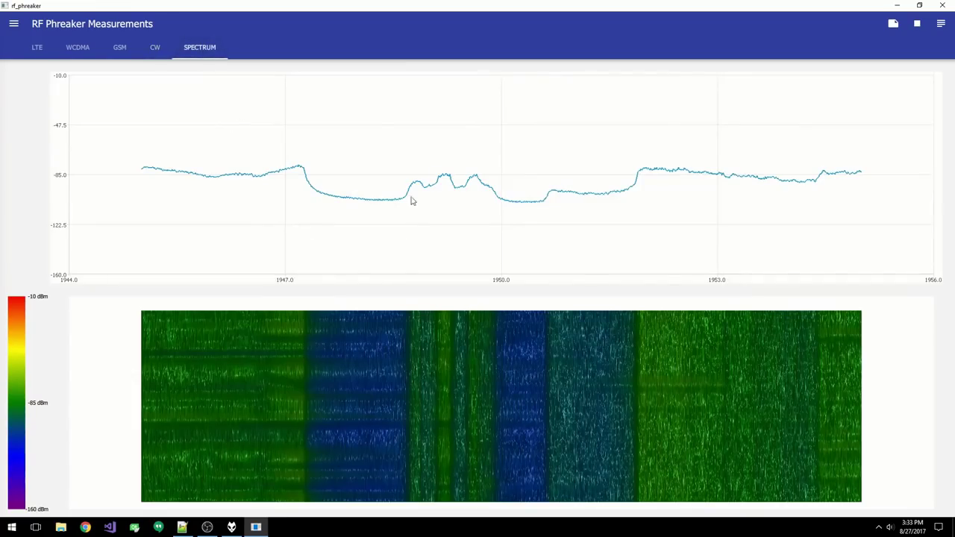
scroll(379, 181, "down", 5)
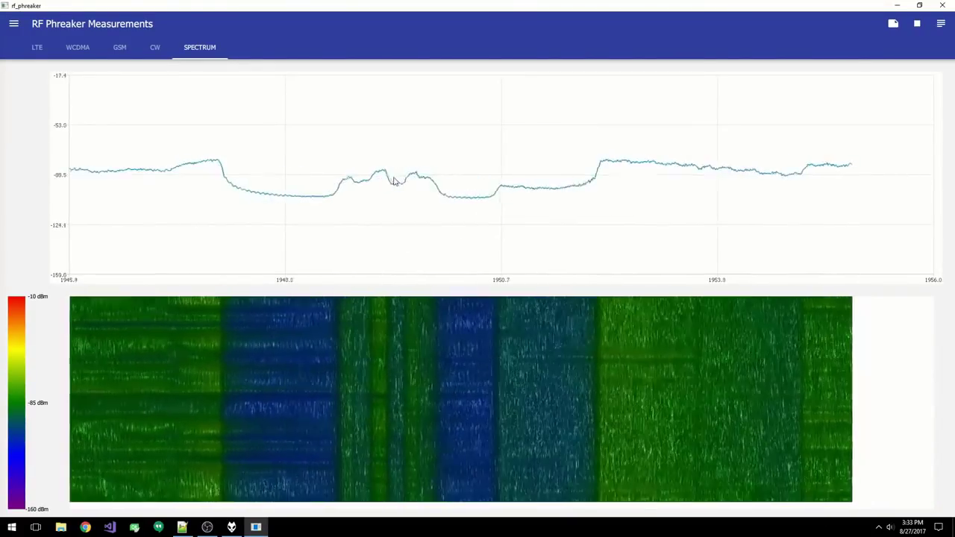
scroll(403, 161, "up", 5)
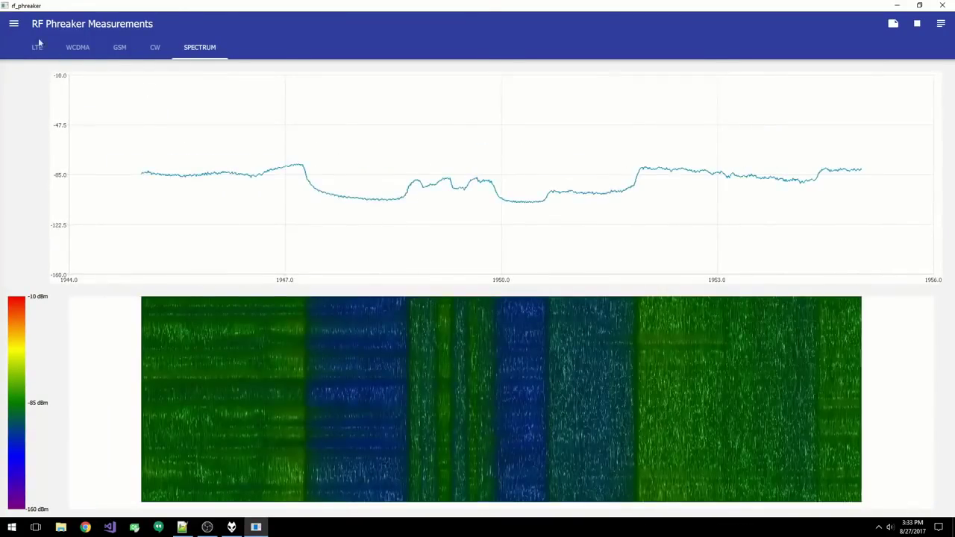
Centre the Navigation map on the current location near Hester Street and stop the collection
left_click(14, 23)
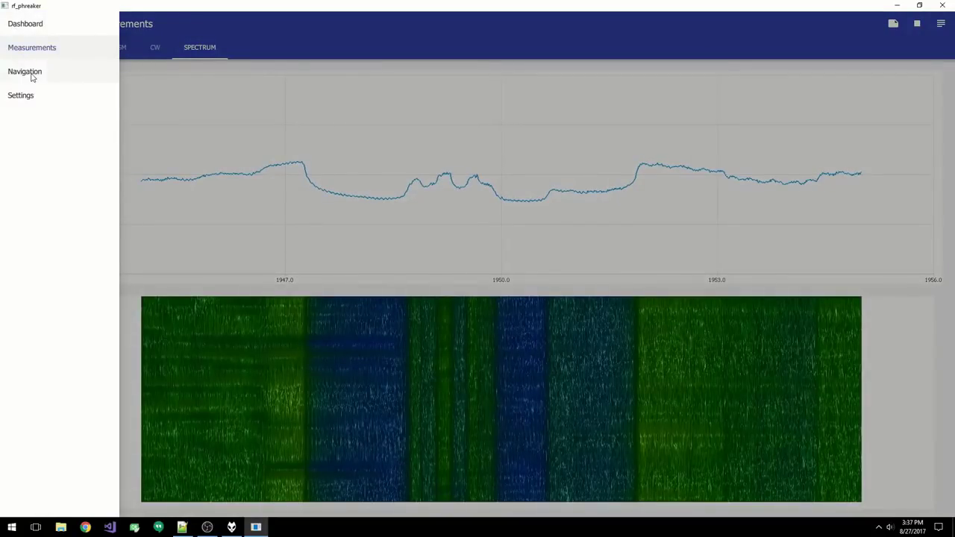
left_click(32, 78)
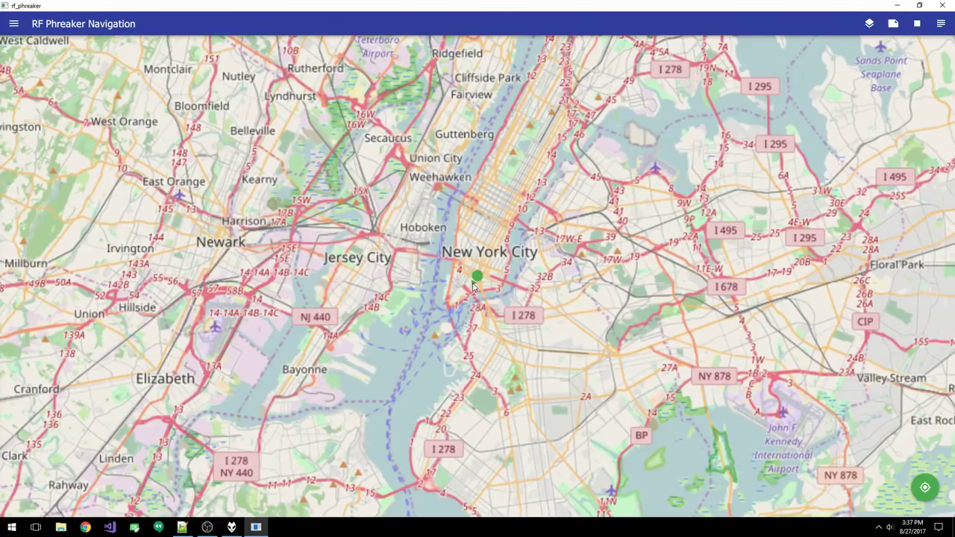
scroll(482, 284, "up", 5)
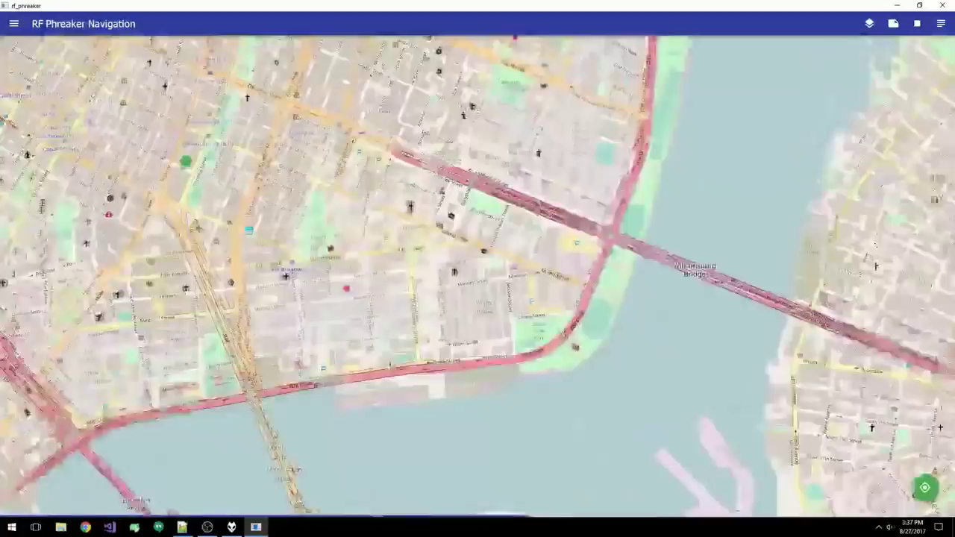
left_click(925, 489)
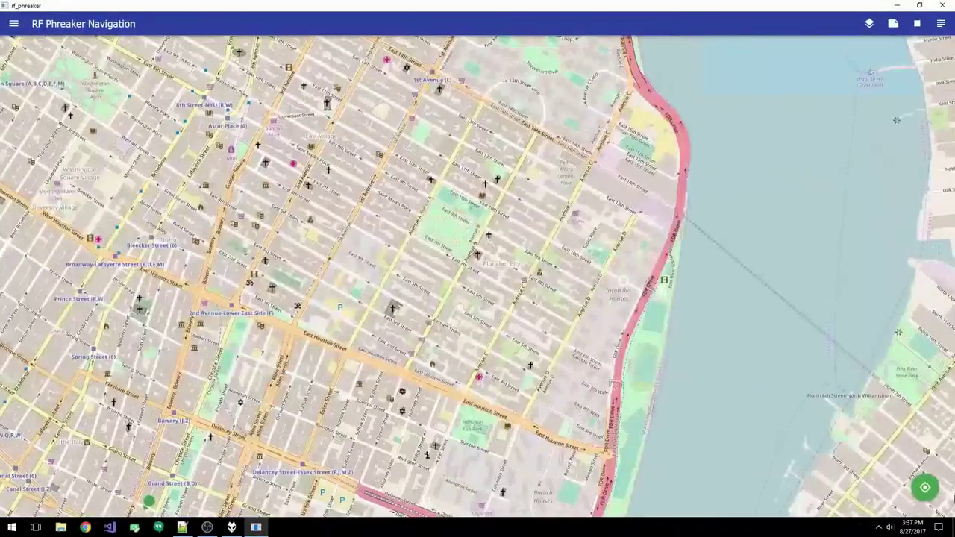
left_click(926, 489)
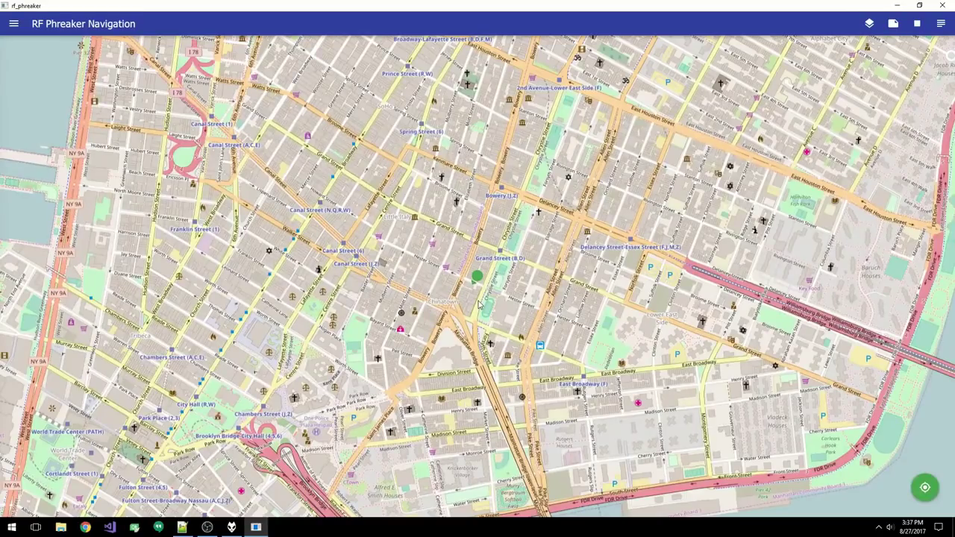
scroll(485, 287, "up", 4)
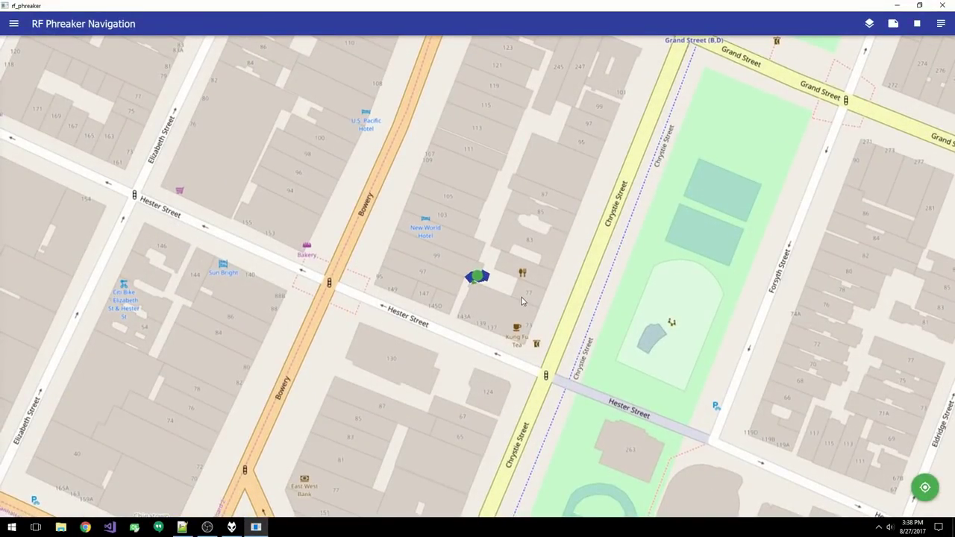
left_click(919, 24)
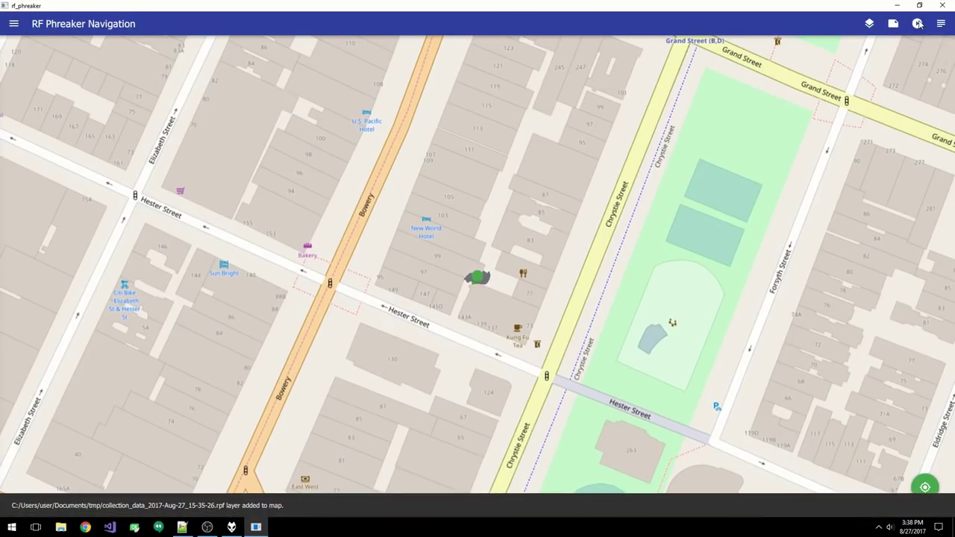
Add collection_data_2017-Aug-15_15-27-59.rpf as a map layer
left_click(870, 25)
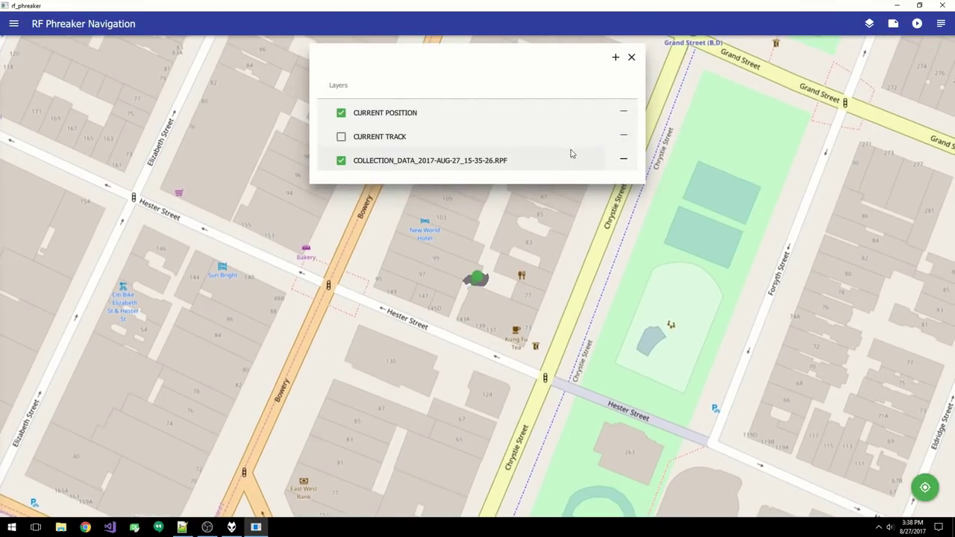
left_click(617, 59)
left_click(278, 147)
left_click(527, 248)
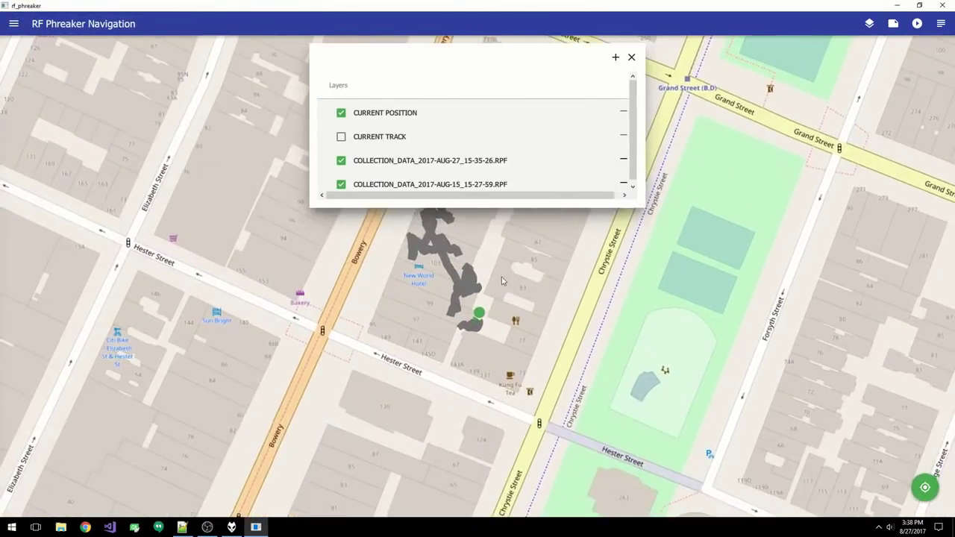
Add coverage_area.kml and route_1.kml as map layers and close the Layers panel
left_click(616, 57)
left_click(194, 153)
left_click(194, 162, "shift")
left_click(527, 249)
left_click(631, 58)
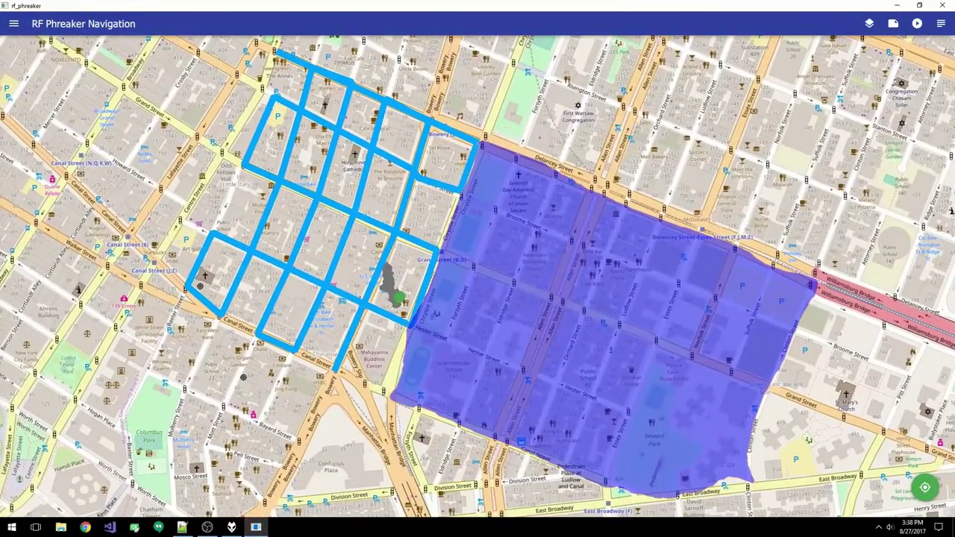
Open Settings and keep the Collection profile at Prioritize layer 3
left_click(12, 23)
left_click(22, 95)
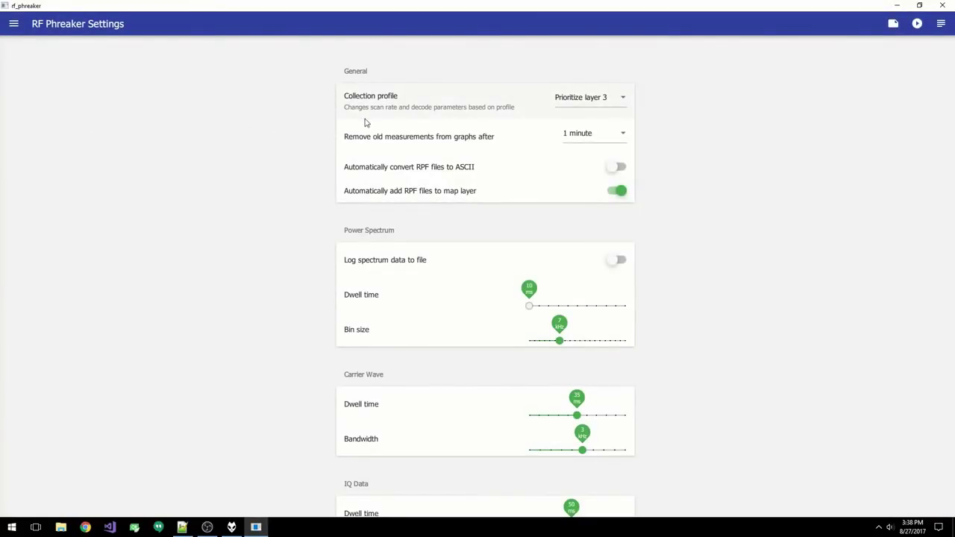
left_click(624, 102)
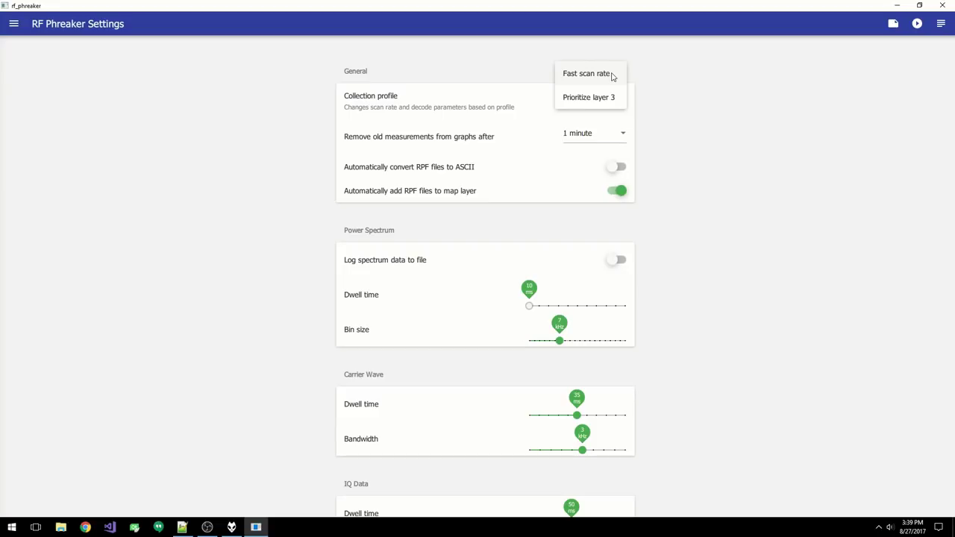
left_click(647, 88)
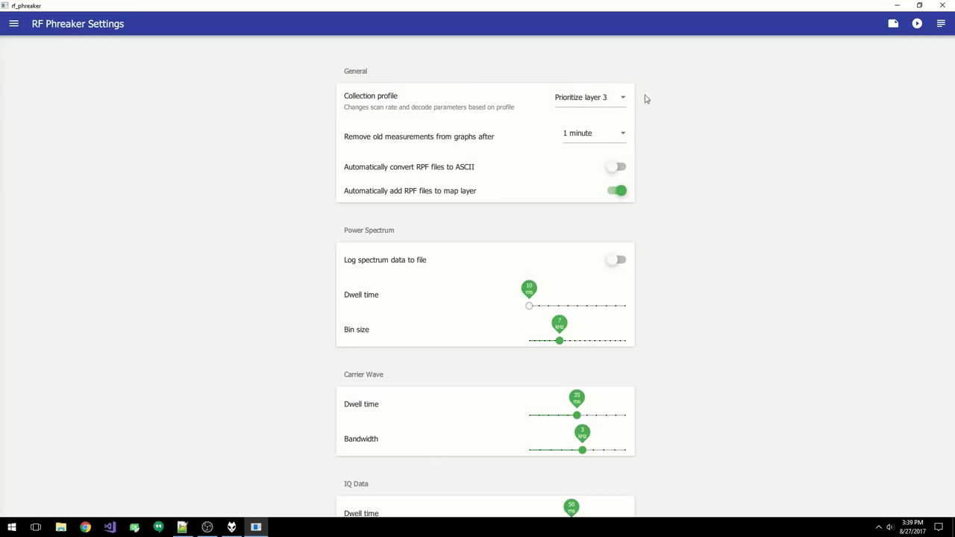
Keep old-measurement removal at 1 minute and toggle RPF auto-add to map off and back on
left_click(624, 134)
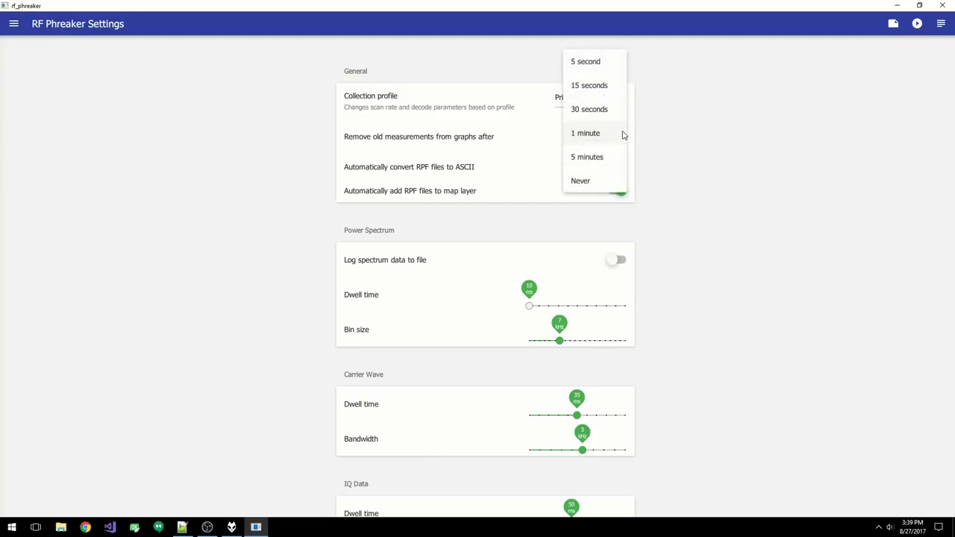
left_click(669, 141)
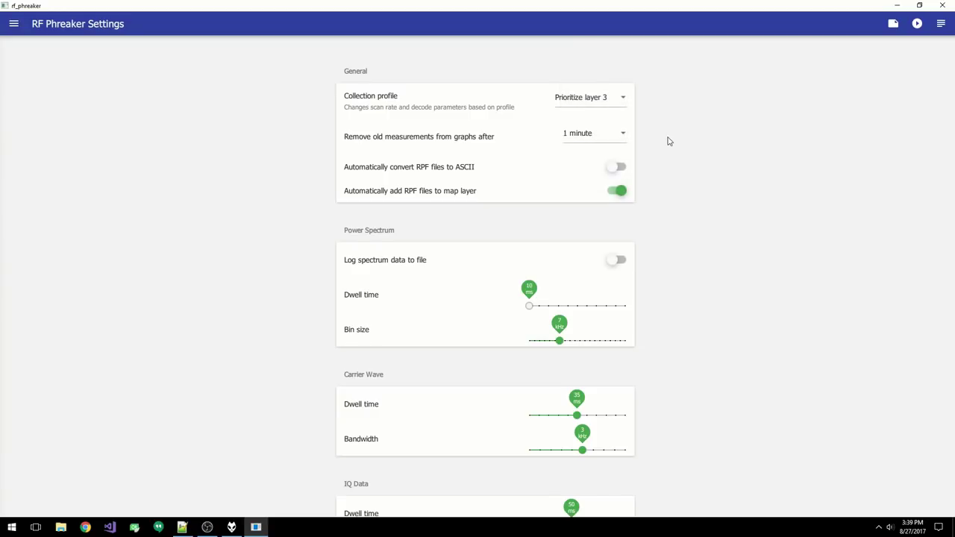
left_click(619, 193)
left_click(618, 192)
Scroll to the IQ Data and Logging settings showing Verbose application and Info hardware verbosity
scroll(327, 325, "down", 1)
scroll(327, 325, "down", 6)
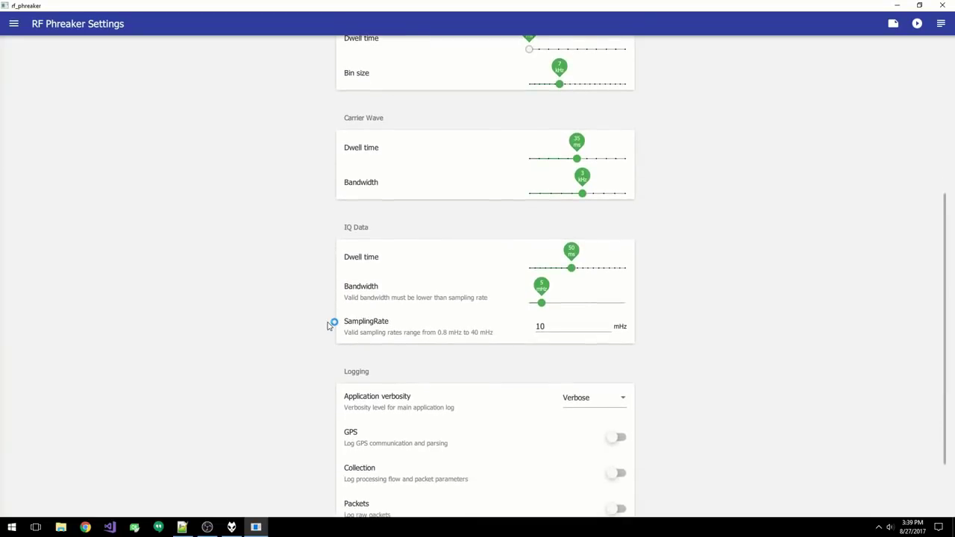
scroll(327, 325, "down", 2)
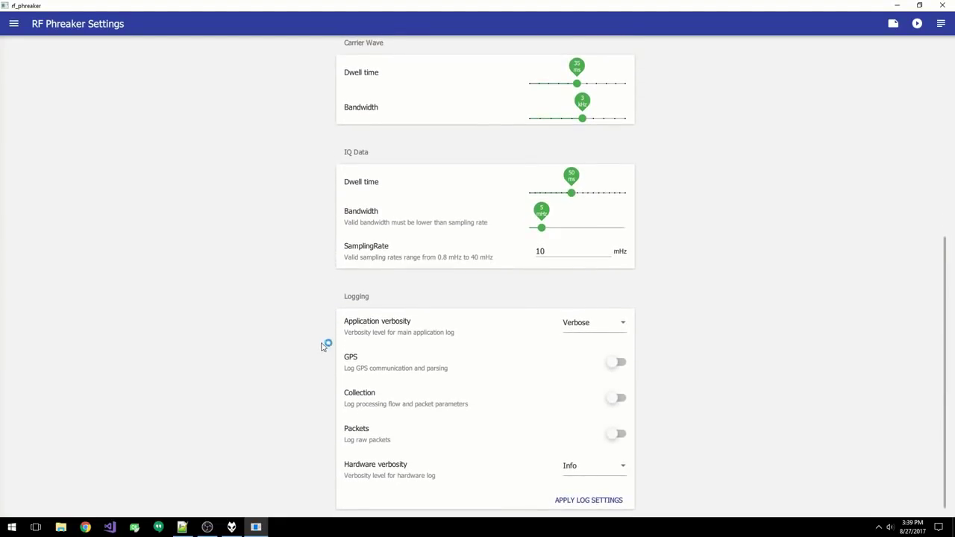